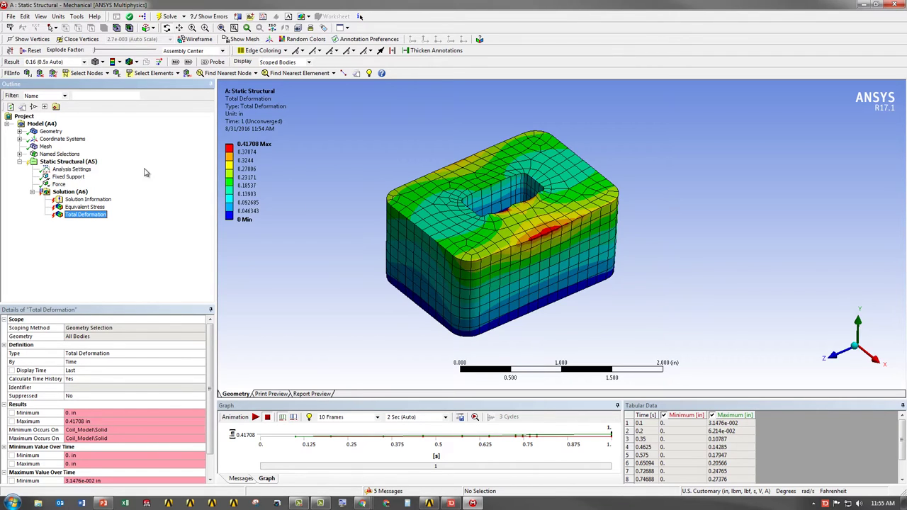
Step: Open the Solution Information worksheet and examine the solver output for the cause of the failed solution
left_click(85, 200)
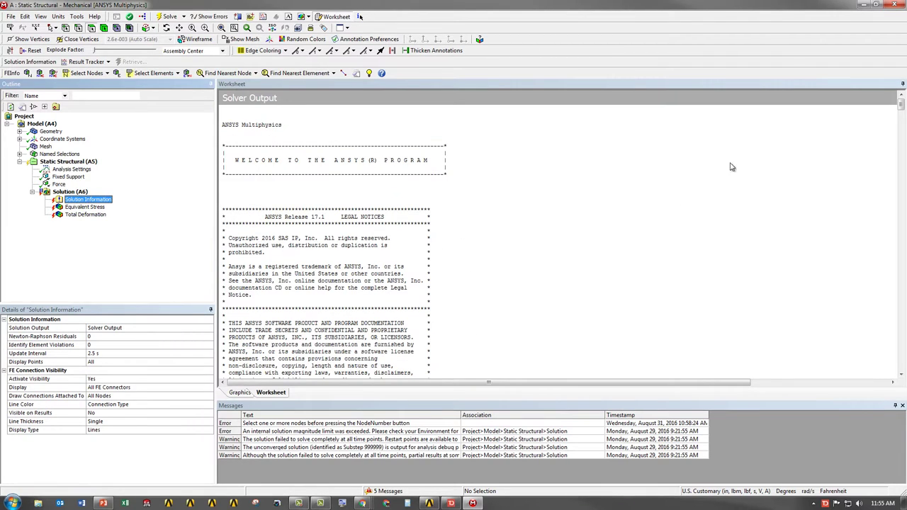
left_click_drag(901, 107, 899, 336)
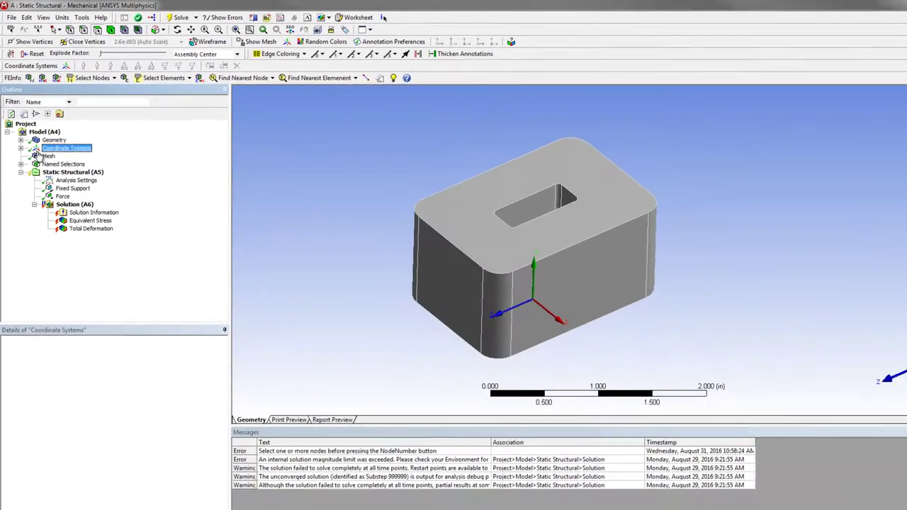
Step: Show the mesh and select element 1497 by its ID
left_click(53, 204)
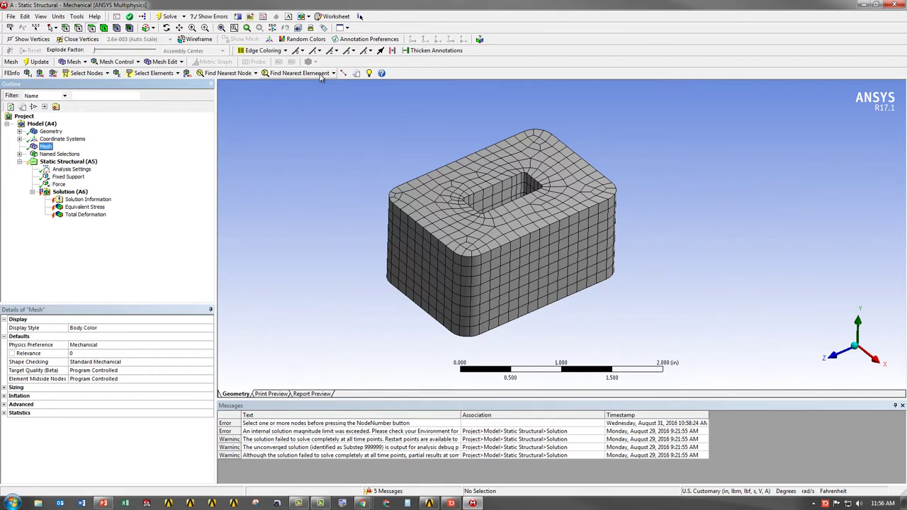
left_click(161, 76)
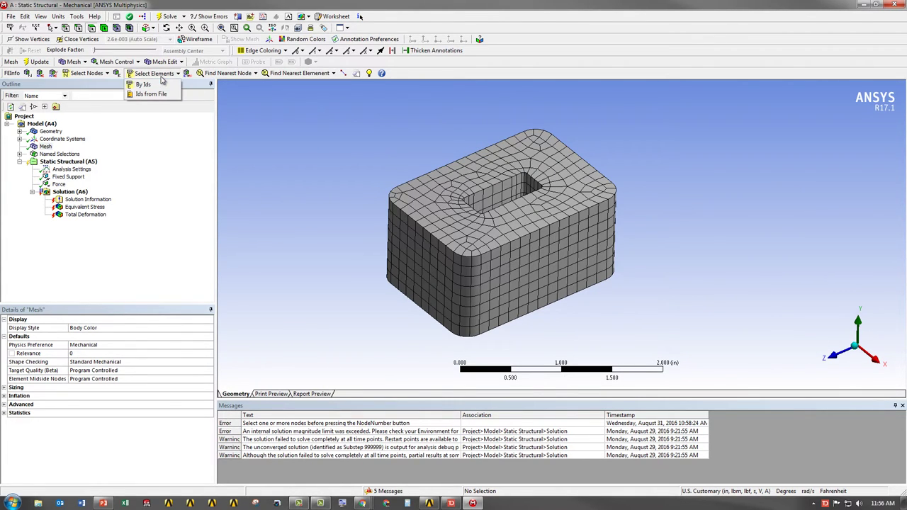
left_click(163, 86)
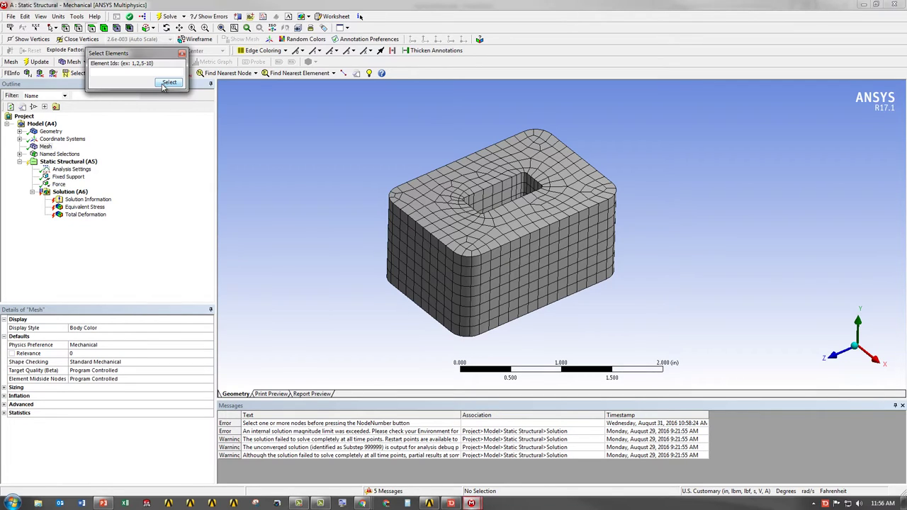
left_click(159, 73)
type("1497")
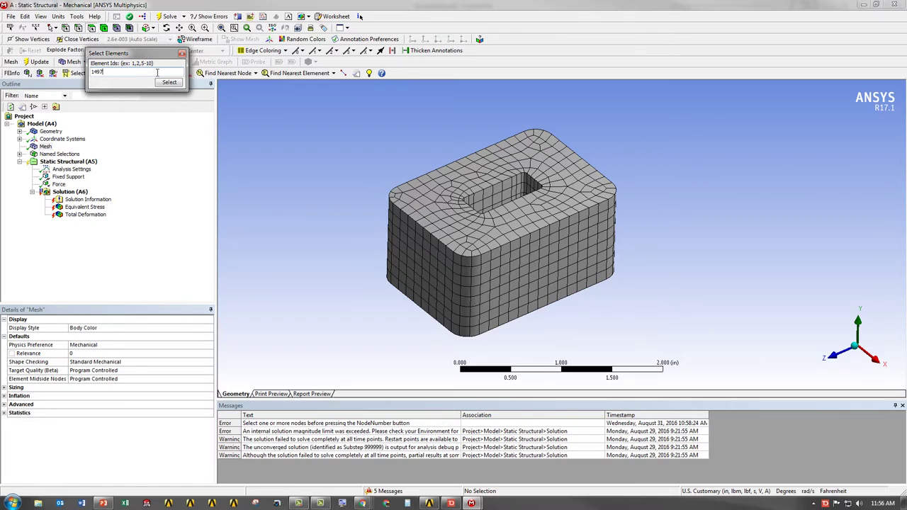
left_click(169, 83)
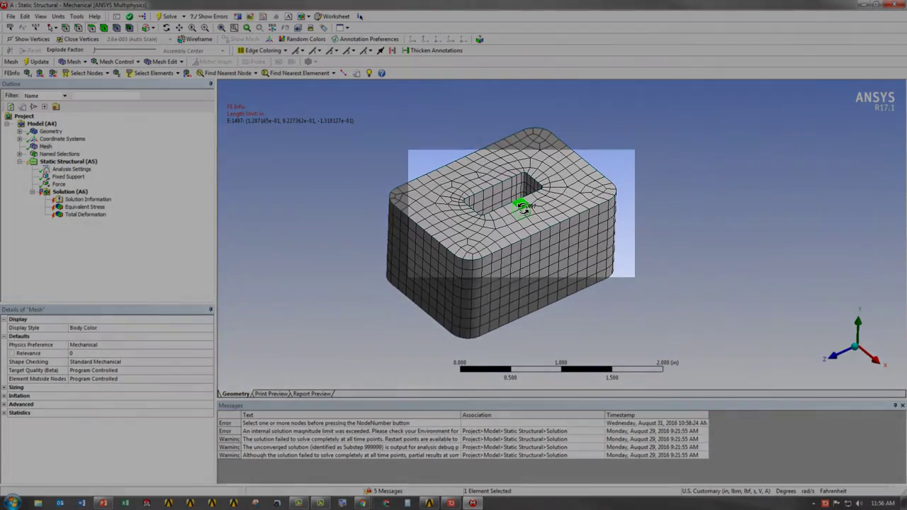
Step: Compare the location of element 1497 with the Total Deformation result
mouse_move(523, 205)
middle_mouse_down()
mouse_move(542, 258)
mouse_move(521, 198)
middle_mouse_up()
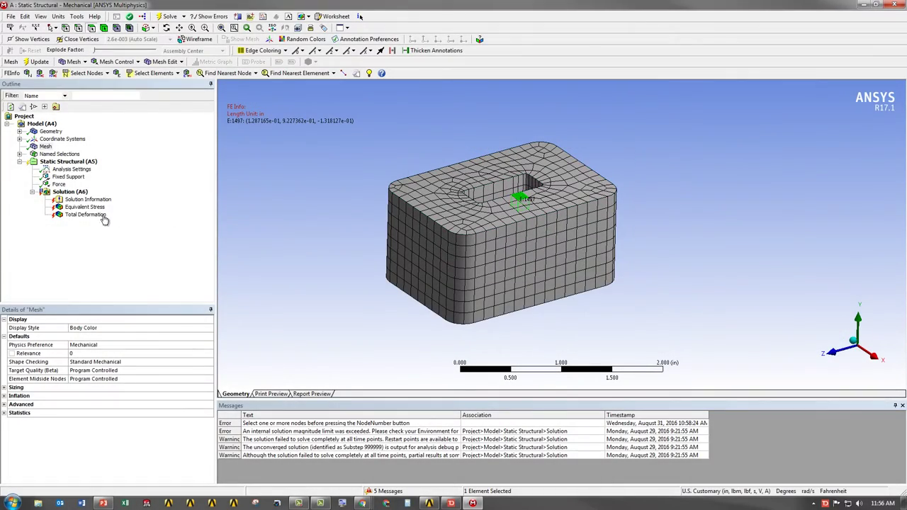
left_click(86, 216)
middle_click_drag(550, 198, 530, 204)
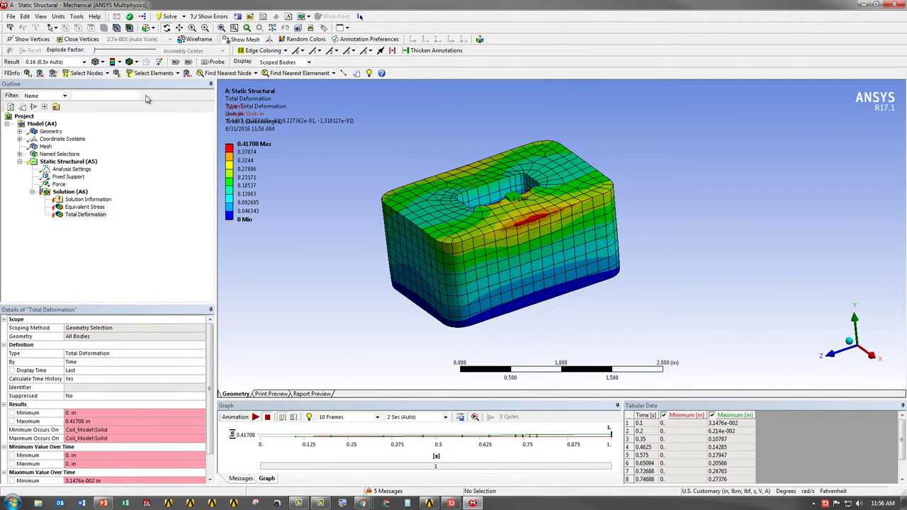
Step: Return to the mesh, show all nodes of element 1497 using its element ID, and clear the selection
left_click(48, 147)
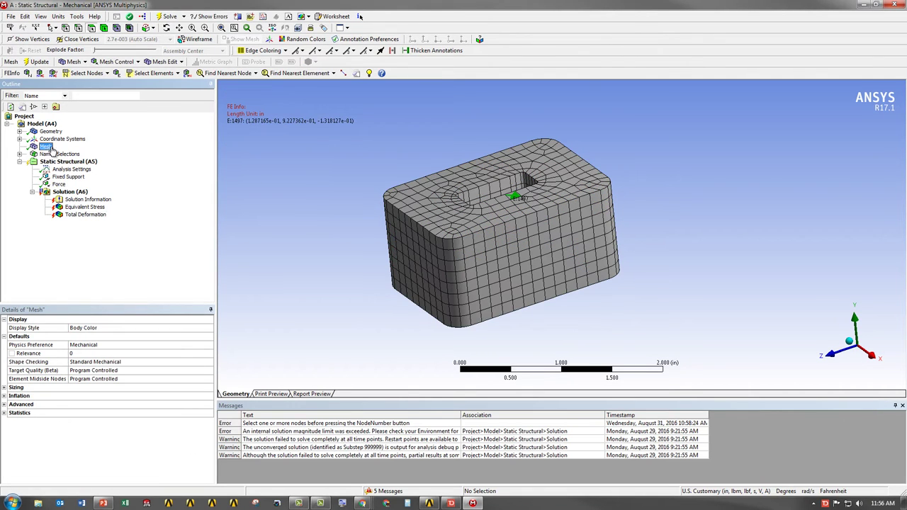
left_click(187, 74)
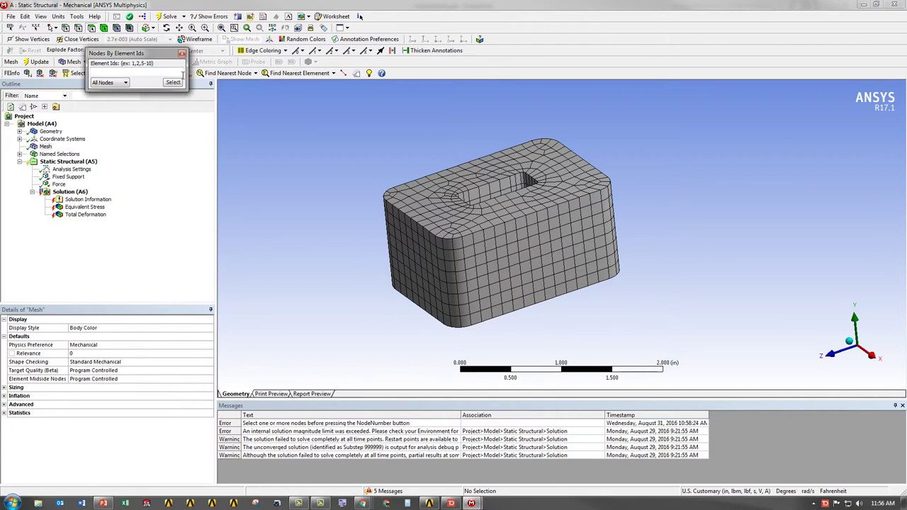
left_click(173, 74)
type("1497")
left_click(173, 82)
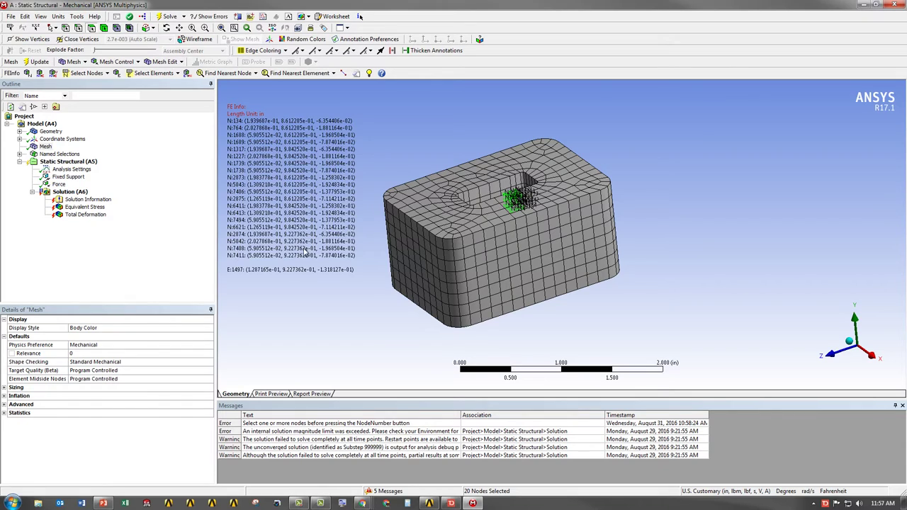
left_click(355, 74)
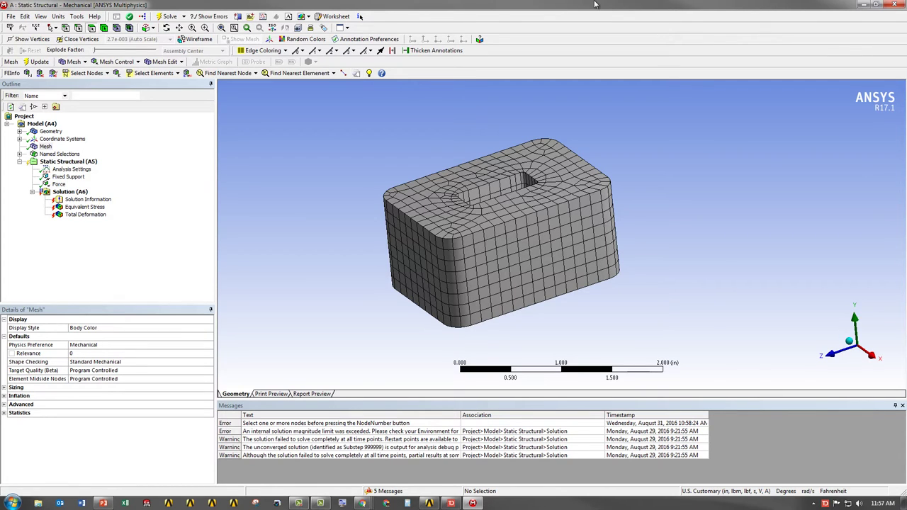
Step: Find the mesh node nearest to the coordinates X 0, Y 0, Z 0 and inspect its location
left_click(226, 75)
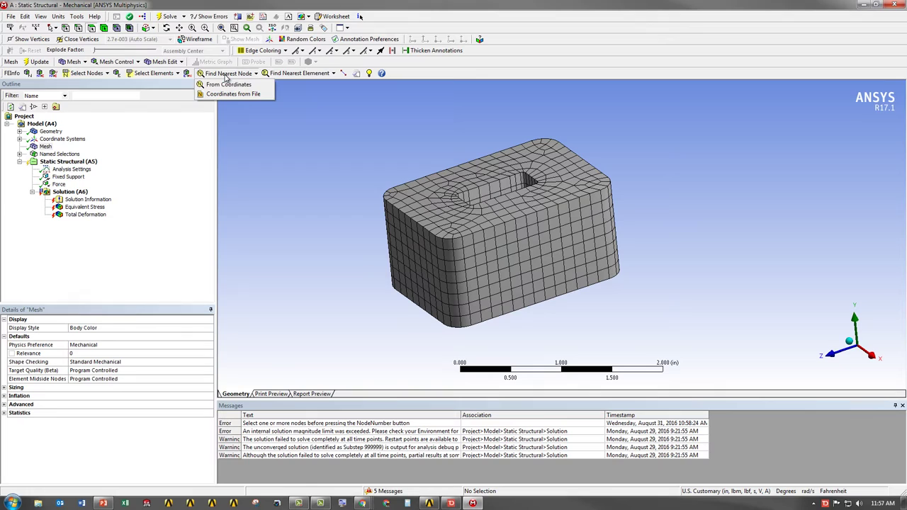
left_click(227, 85)
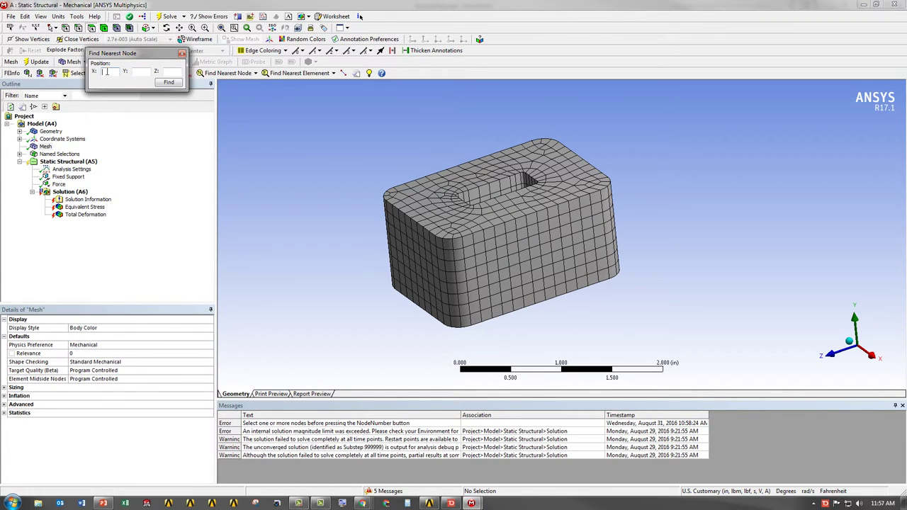
type("0")
left_click(135, 72)
type("0")
left_click(167, 71)
type("0")
left_click(170, 83)
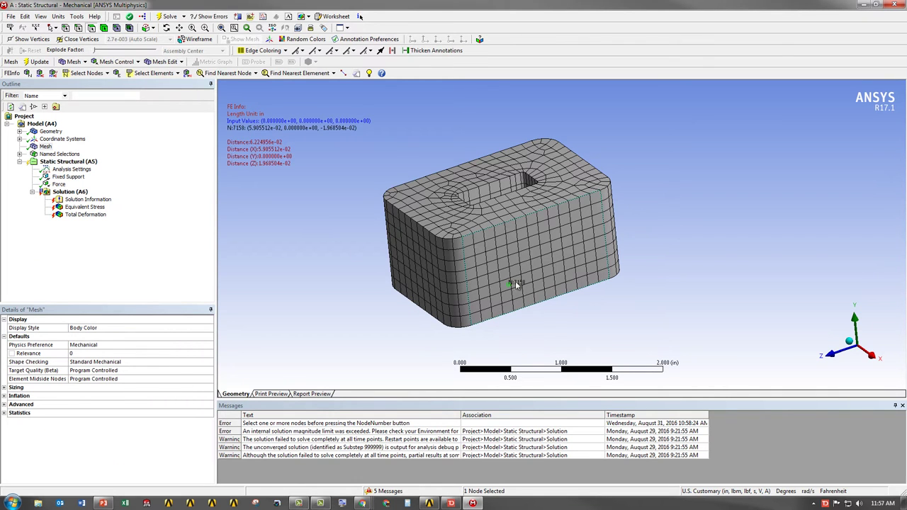
middle_click_drag(538, 321, 490, 178)
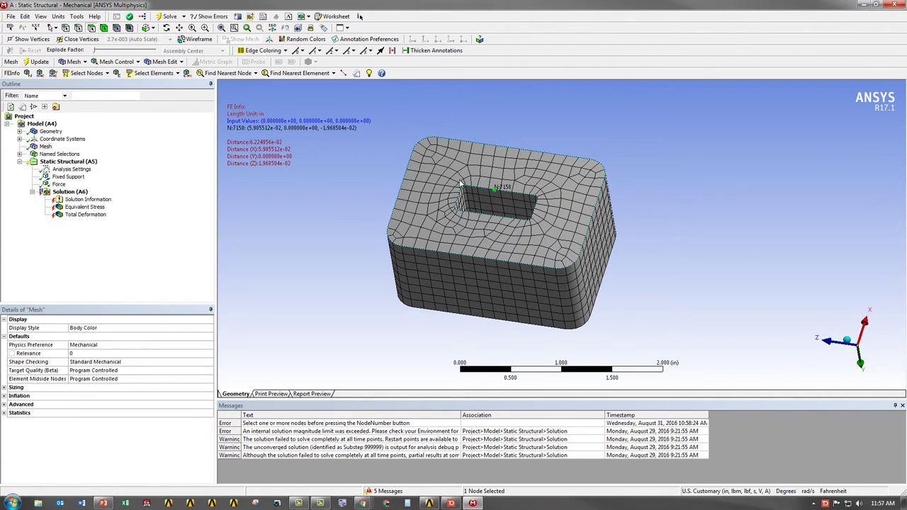
Step: Create a named selection "Node7158_000" from the found node and clear the displayed FE information
right_click(287, 211)
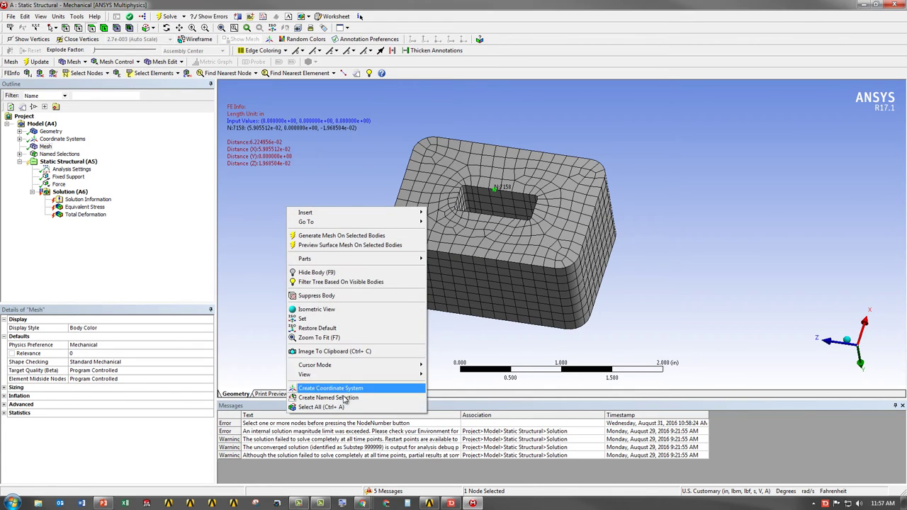
left_click(344, 401)
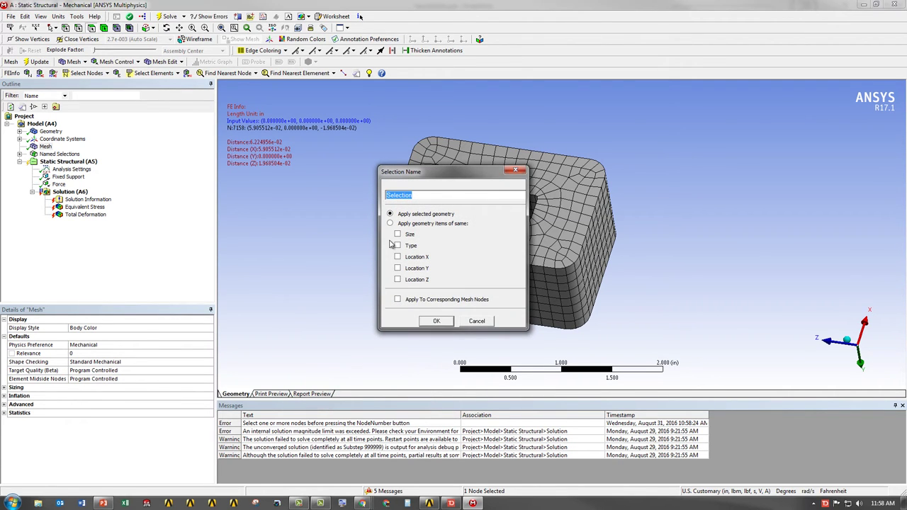
type("Node7158_000")
left_click(444, 323)
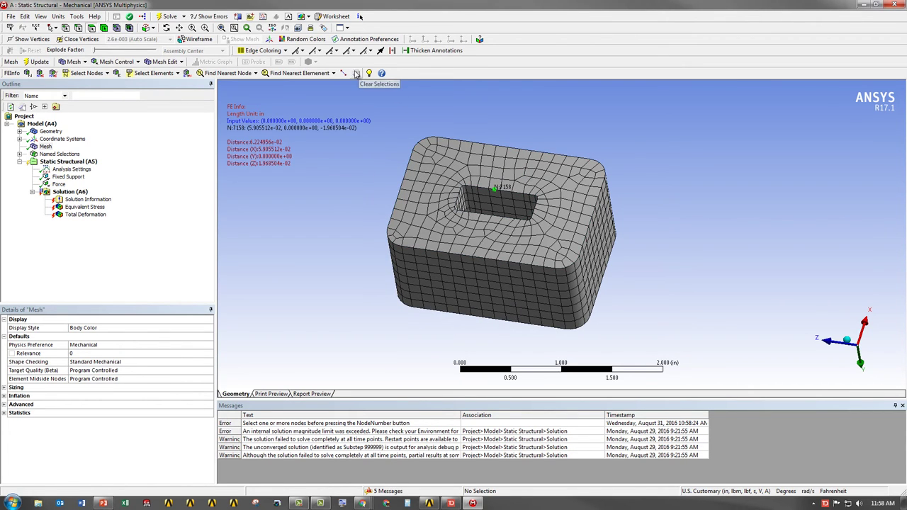
left_click(356, 73)
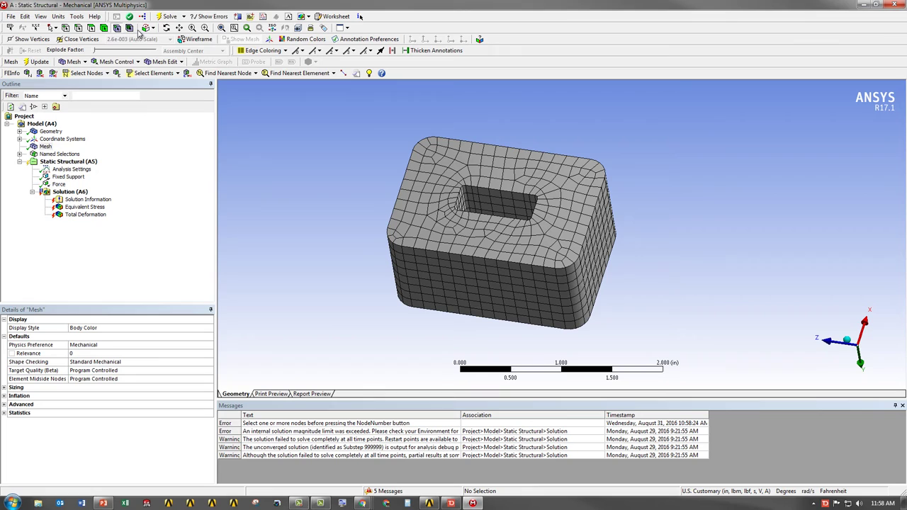
Step: Pick a single mesh element near the short outer edge of the slotted face and display its element number and its nodes
left_click(508, 259)
left_click(116, 28)
left_click(590, 214)
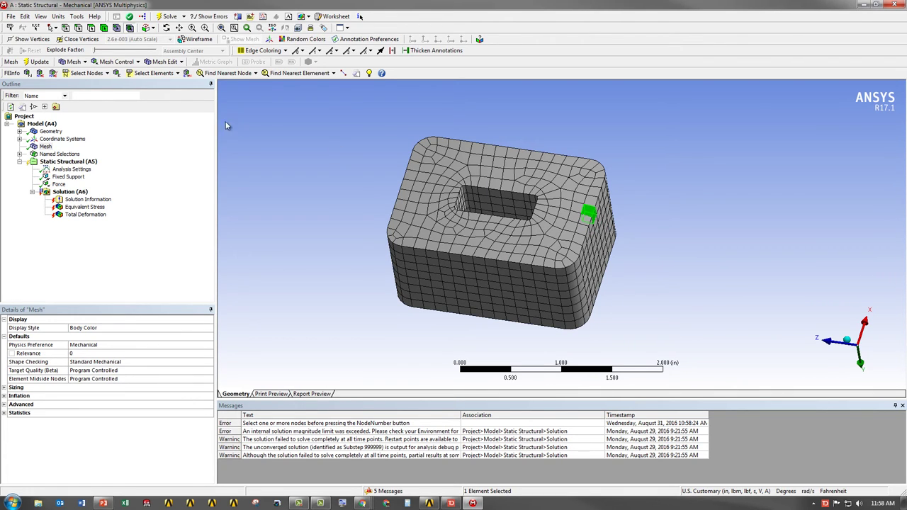
left_click(116, 73)
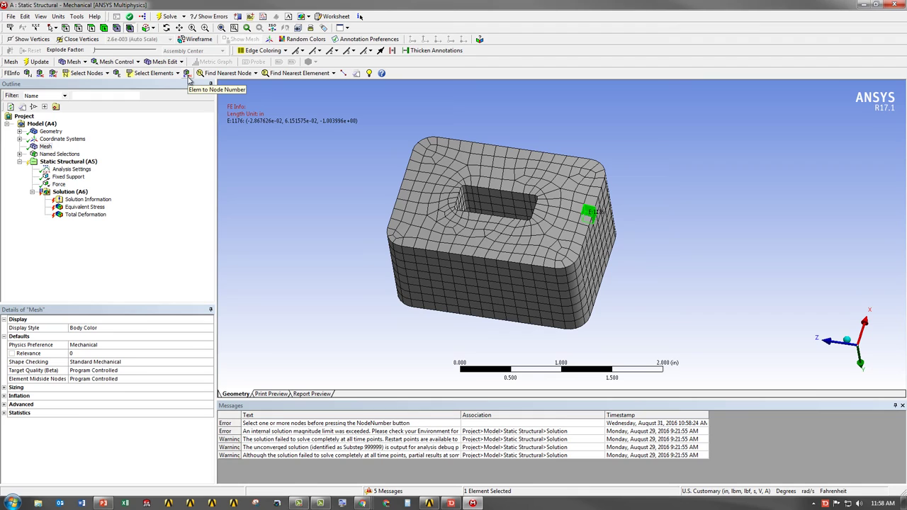
left_click(187, 74)
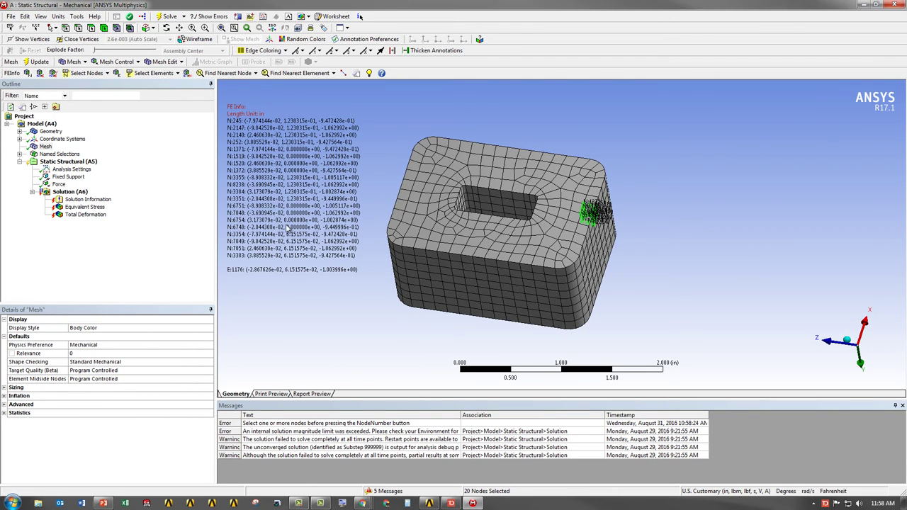